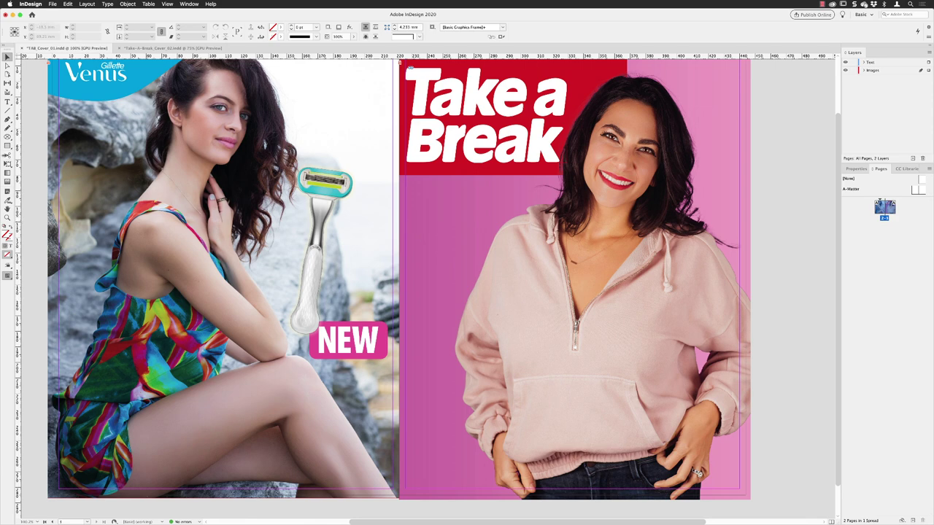
Step: Switch to the Rectangle tool to draw a new frame on the cover
left_click(7, 146)
Step: Draw a rectangle down from the red block's bottom-left corner and fill it with [Paper]
left_click_drag(399, 175, 514, 502)
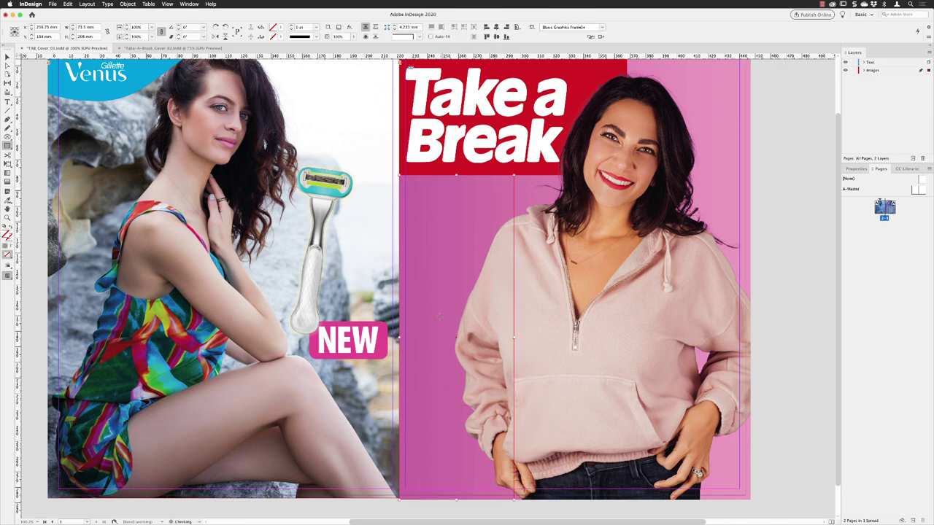
left_click(280, 28)
left_click(227, 67)
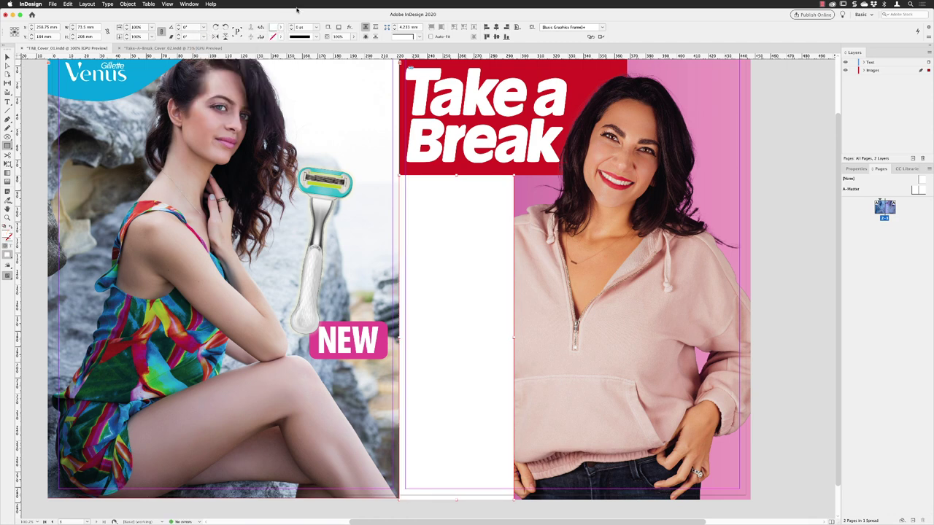
Step: Drag the white rectangle's right edge wider over the cover model's left side
left_click(7, 57)
left_click_drag(513, 337, 513, 338)
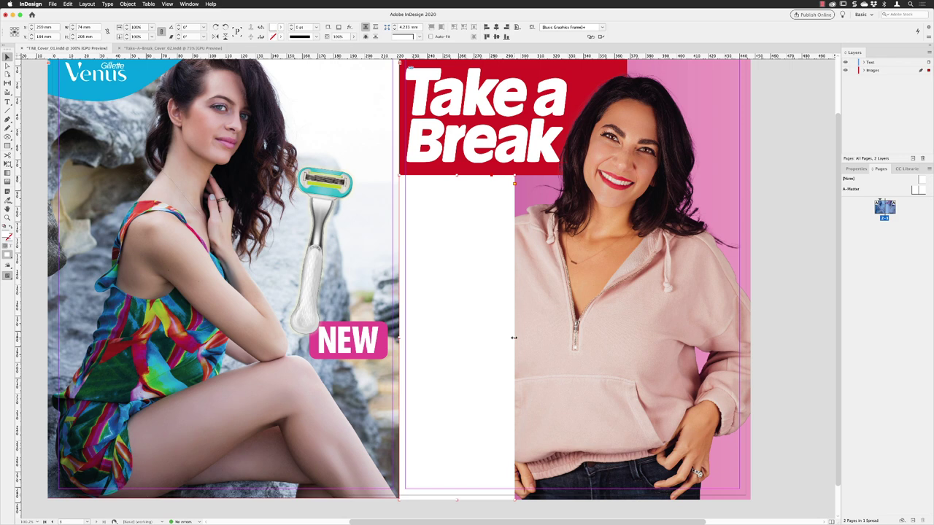
left_click_drag(514, 337, 561, 339)
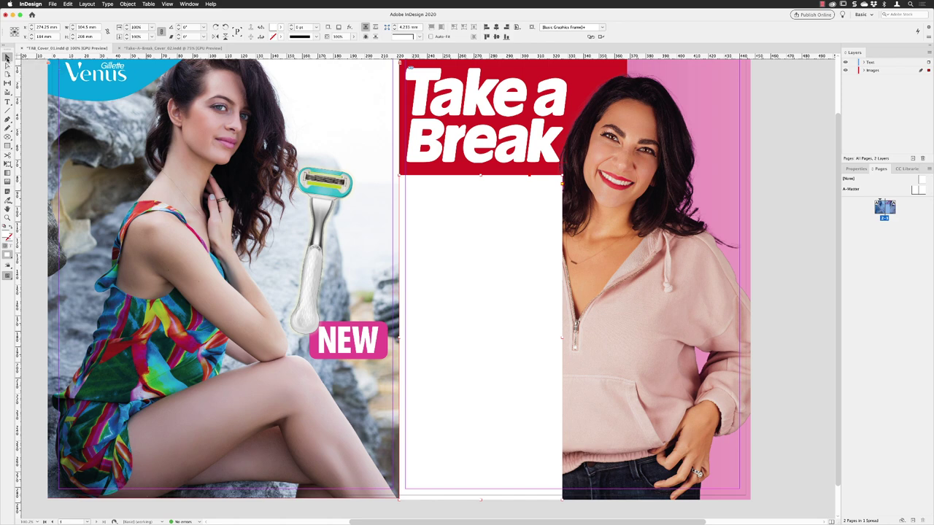
left_click(7, 65)
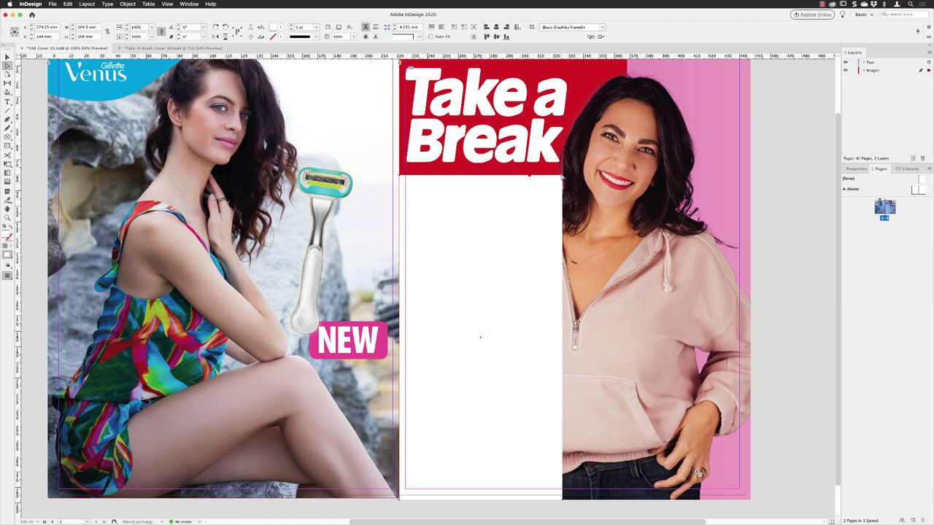
Step: Zoom in on the red block's corner and pan to show the panel's top edge and the model's face
key("z")
left_click(529, 175)
left_click(416, 292)
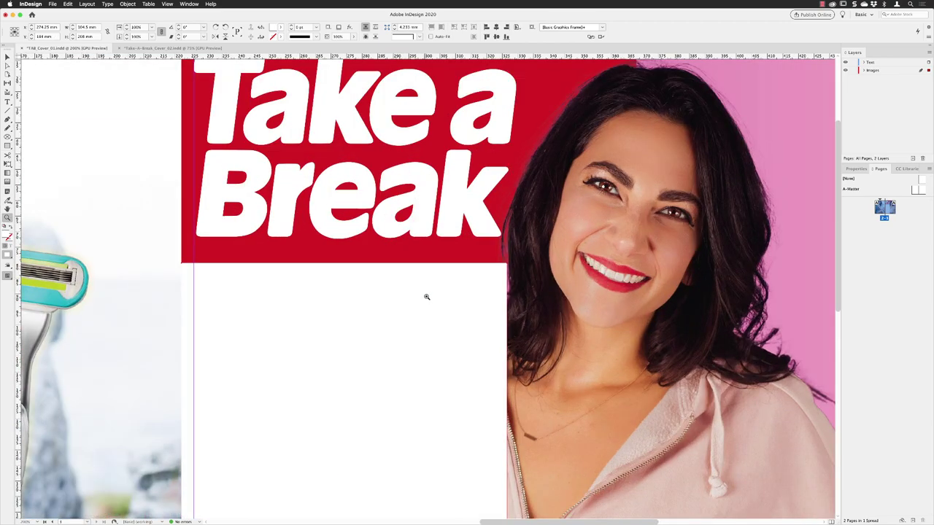
left_click(426, 299)
left_click_drag(448, 280, 467, 208)
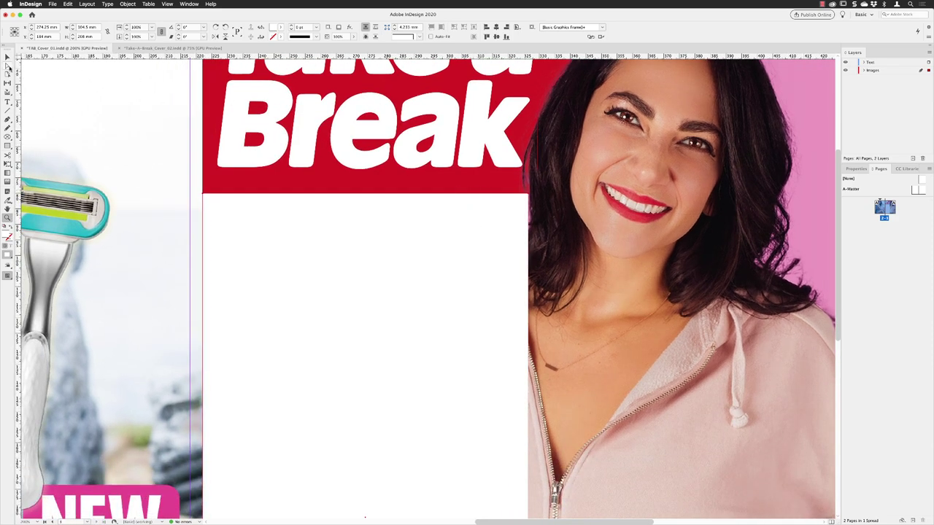
Step: Select the cover model's photo frame with the Direct Selection tool
left_click(8, 65)
left_click(529, 197)
left_click(530, 200)
key("super+shift+a")
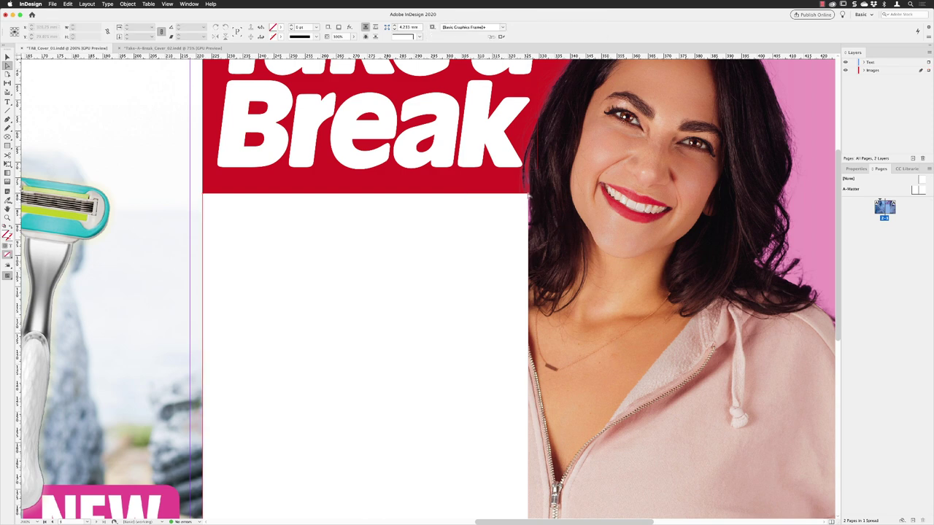
left_click(530, 198)
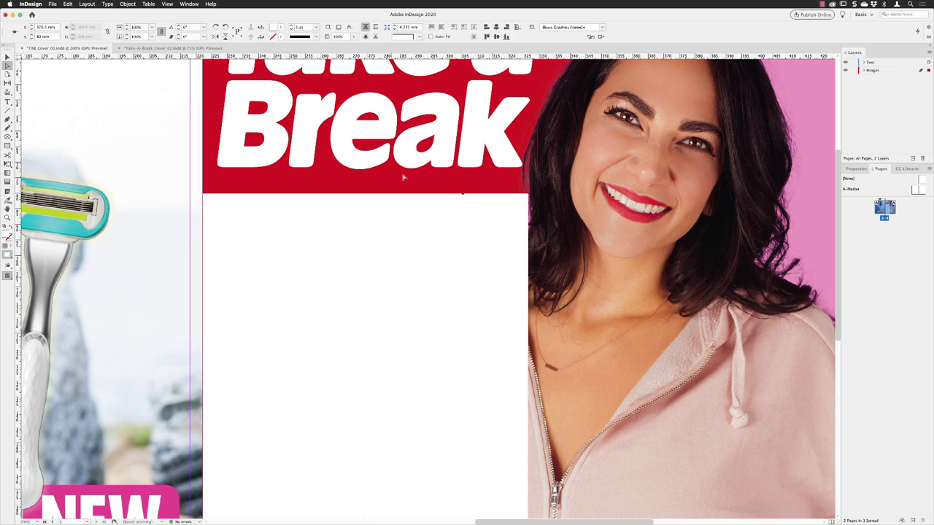
Step: Switch the Images layer colour from Red to Yellow in its layer options
left_click_drag(205, 196, 203, 198)
double_click(888, 70)
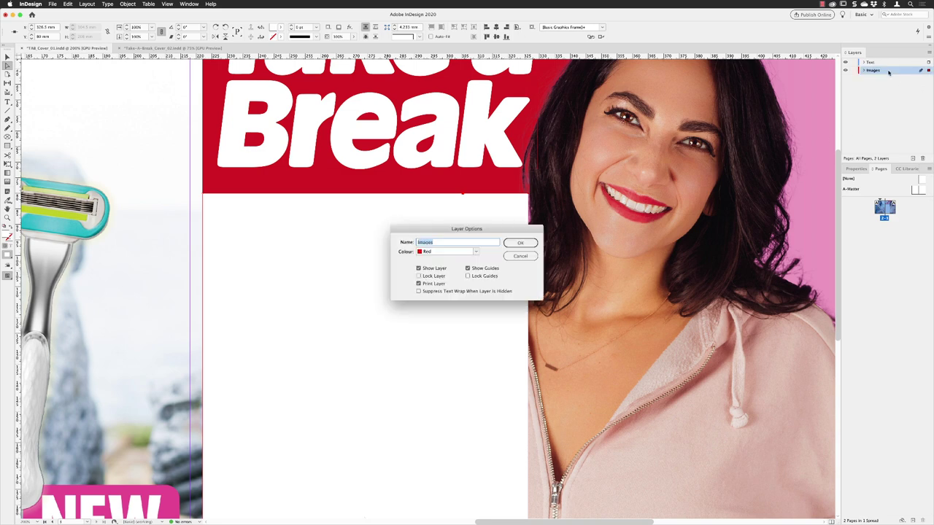
left_click(476, 252)
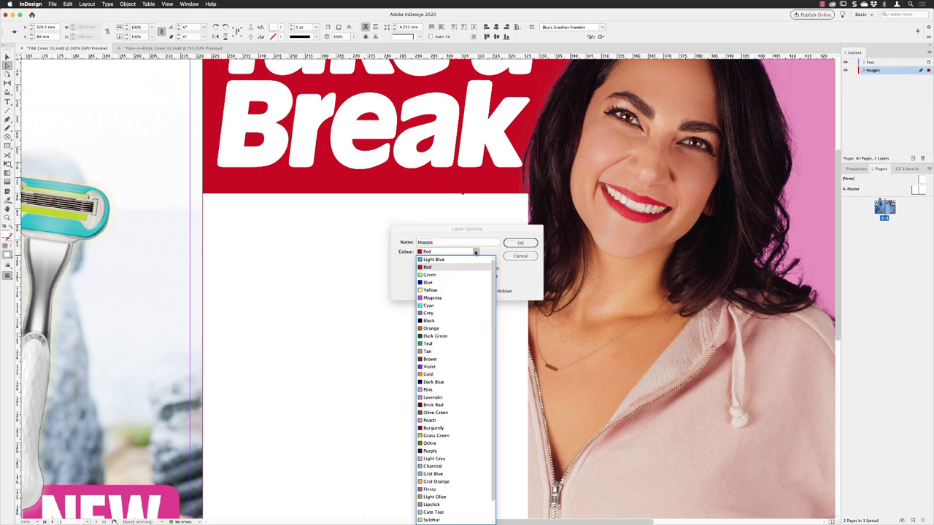
left_click(461, 290)
left_click(515, 243)
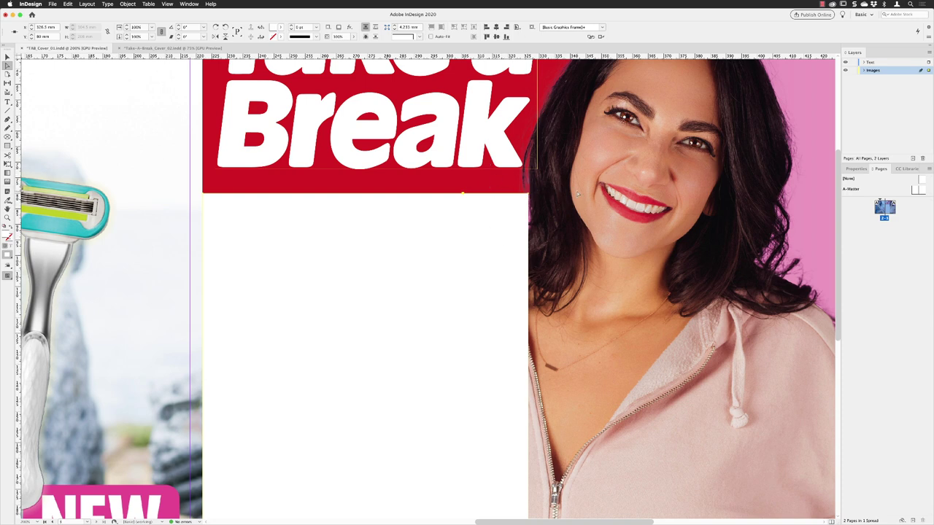
Step: Move the panel's top corner point left and nudge it to slant the edge beside the model
left_click_drag(549, 216, 516, 187)
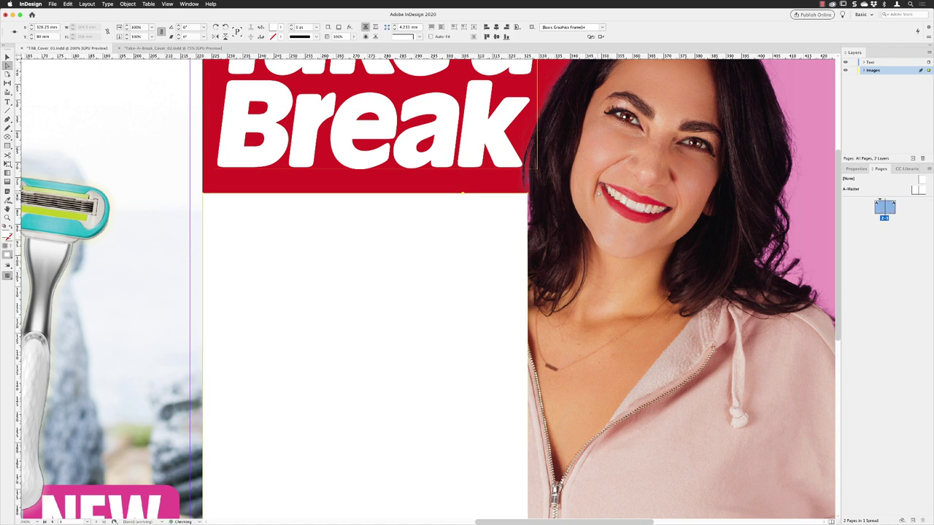
left_click_drag(528, 328, 455, 328)
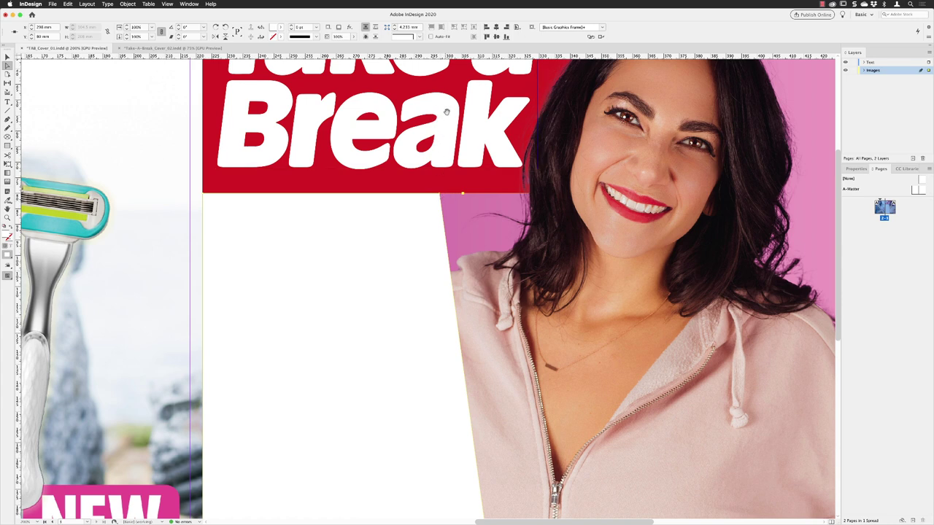
key("super+z")
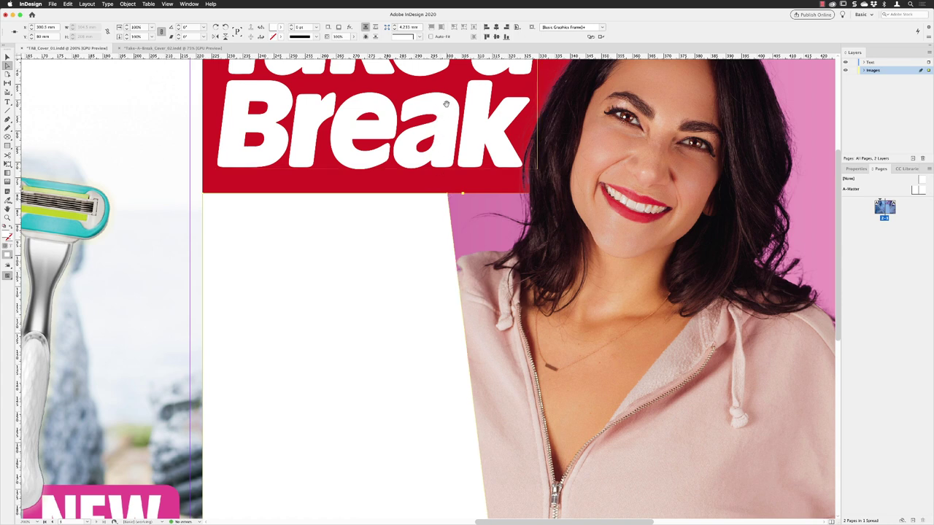
key("Left")
key("Left")
key("Left")
key("Left")
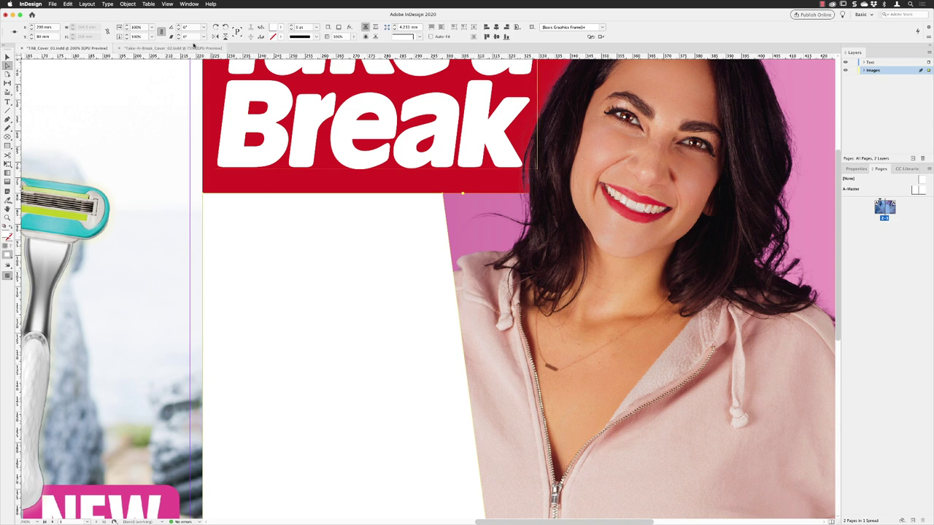
Step: Fit the whole cover page in the window
left_click(189, 3)
mouse_move(167, 5)
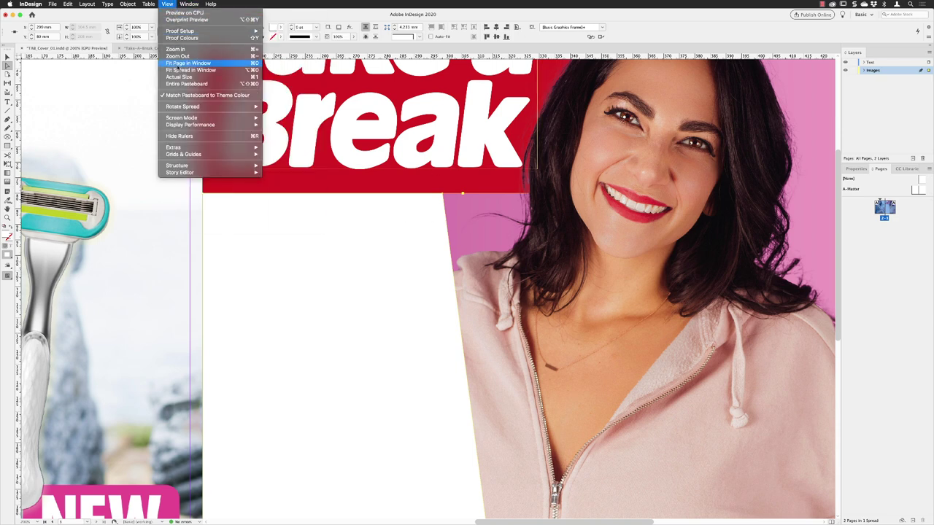
left_click(176, 63)
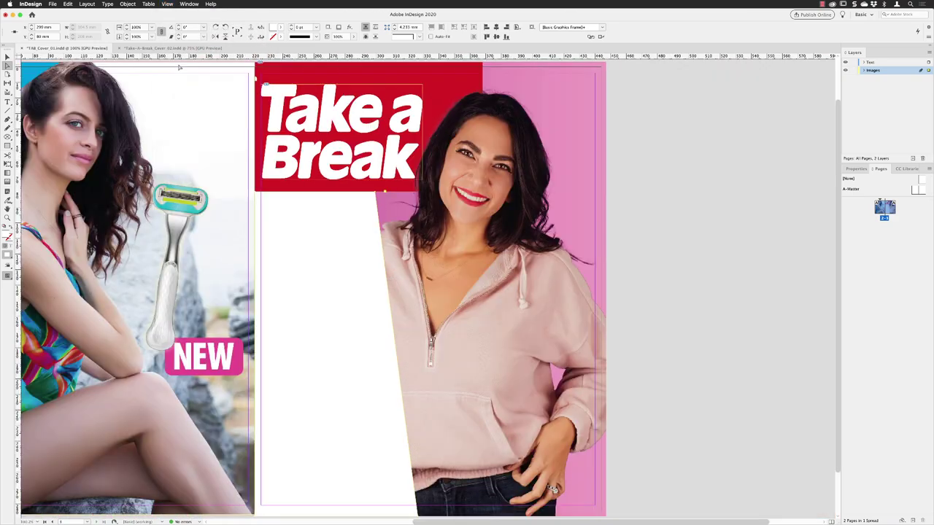
Step: Give the white panel a [Paper] stroke with Dotted type and 3 pt weight
scroll(511, 321, "down", 2)
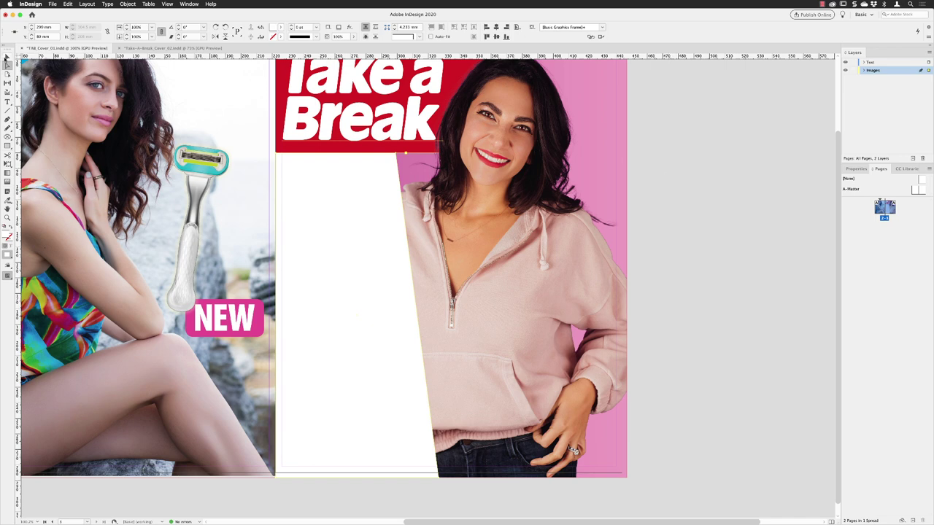
left_click(7, 57)
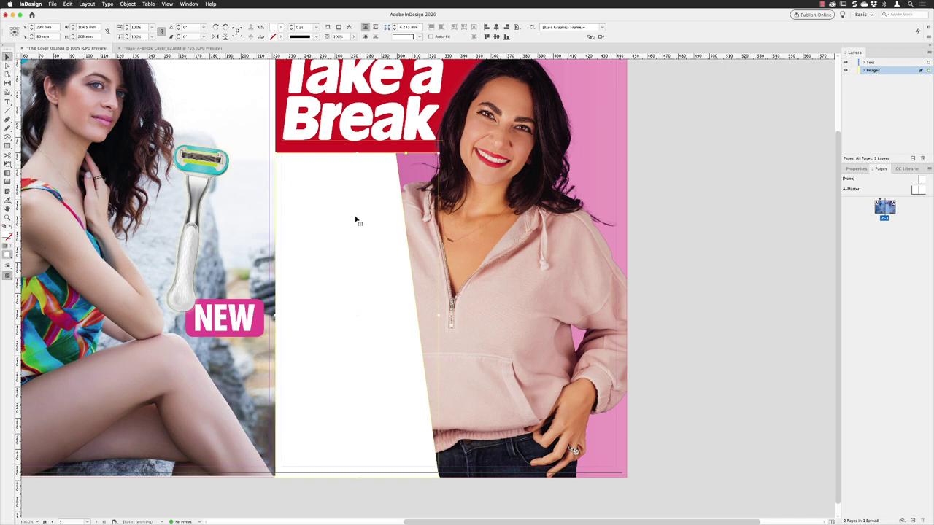
left_click(280, 38)
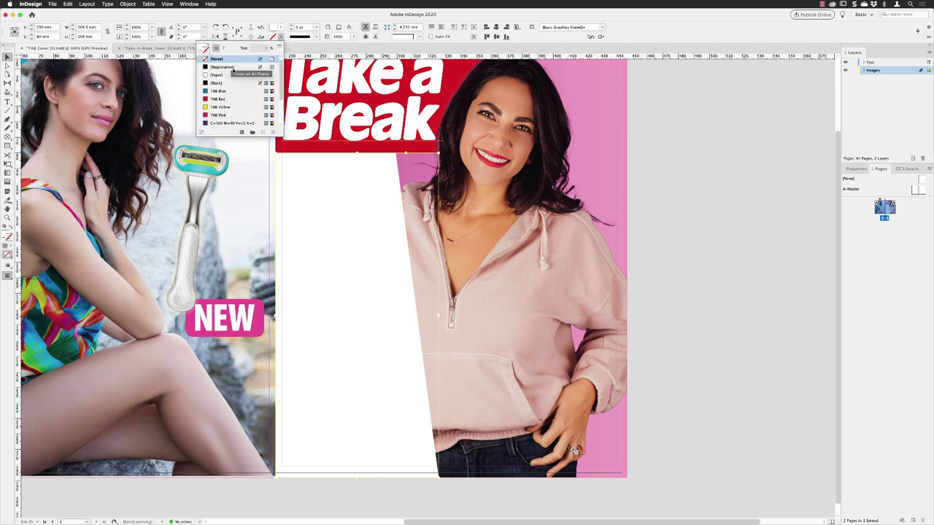
left_click(256, 73)
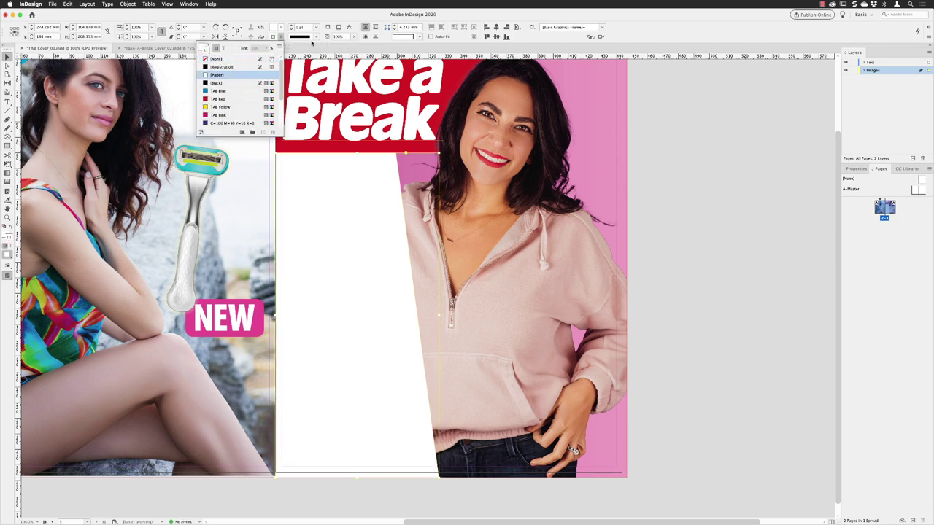
left_click(316, 37)
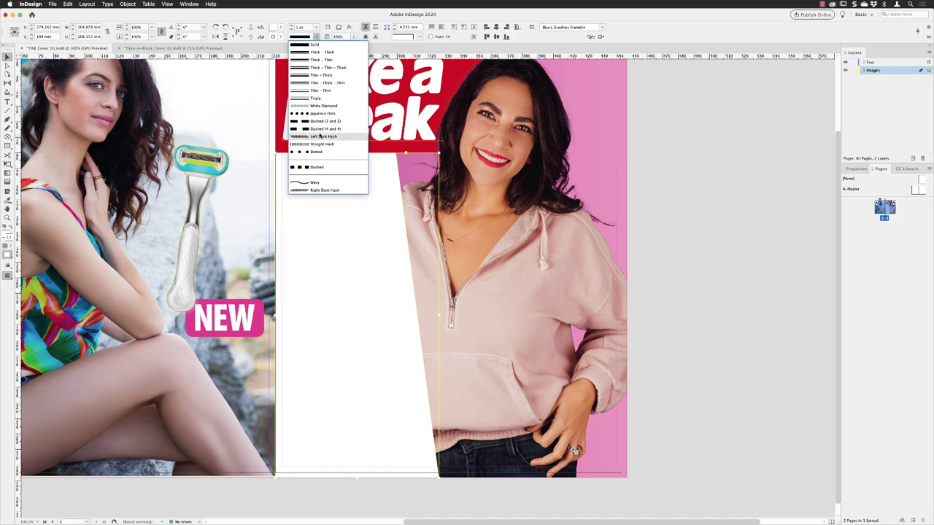
left_click(324, 152)
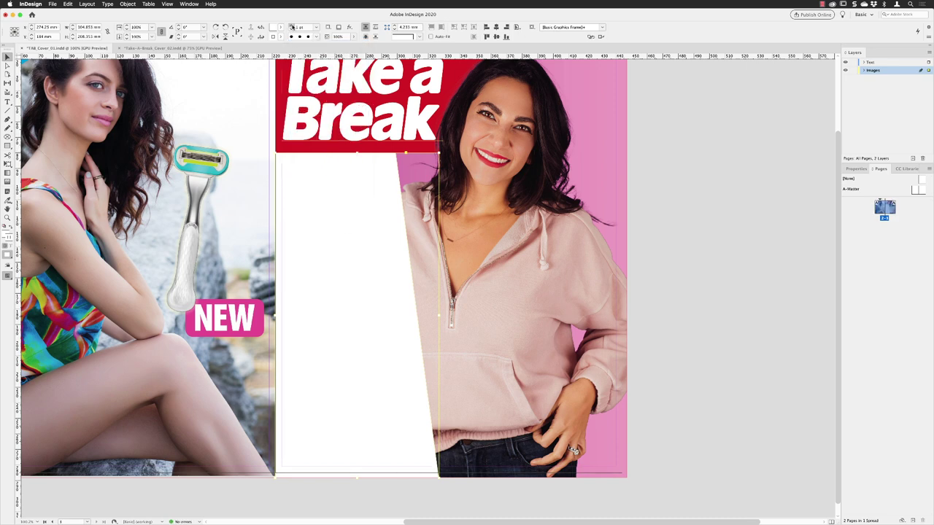
left_click(291, 25)
left_click(291, 26)
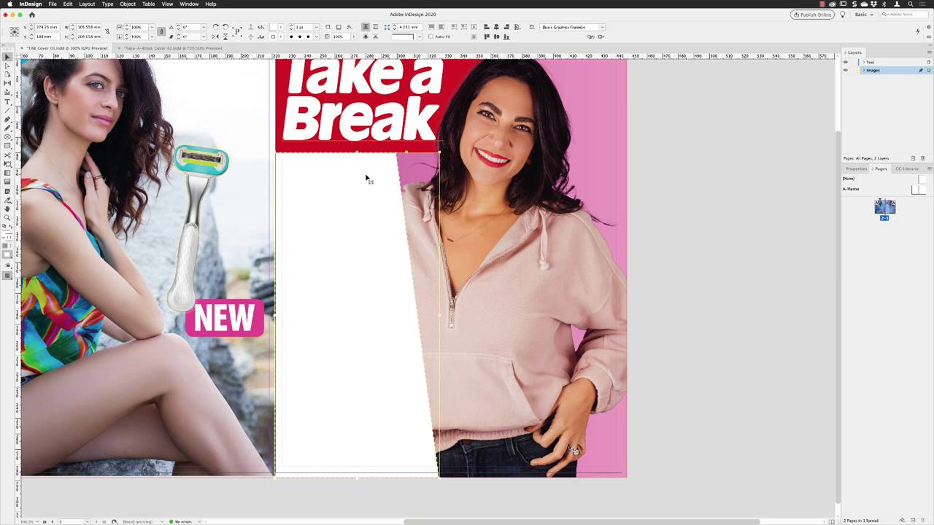
left_click(862, 70)
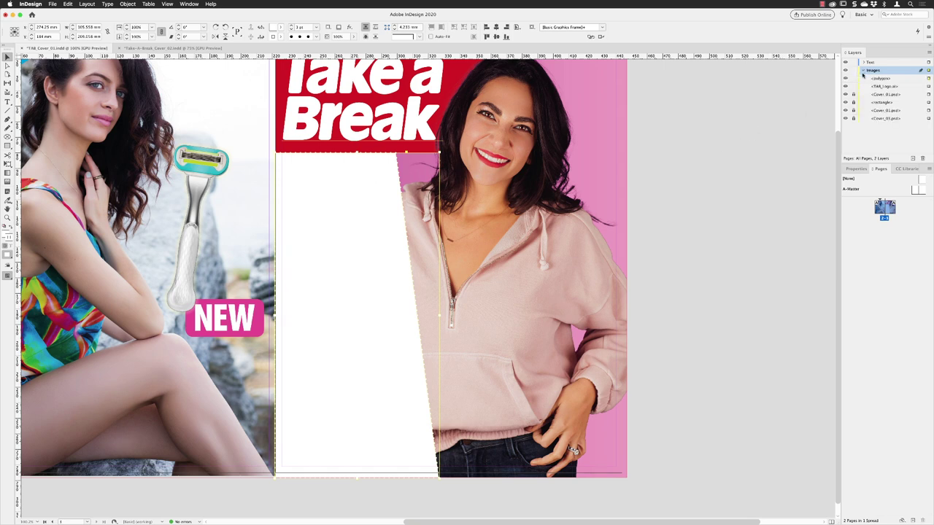
left_click(900, 79)
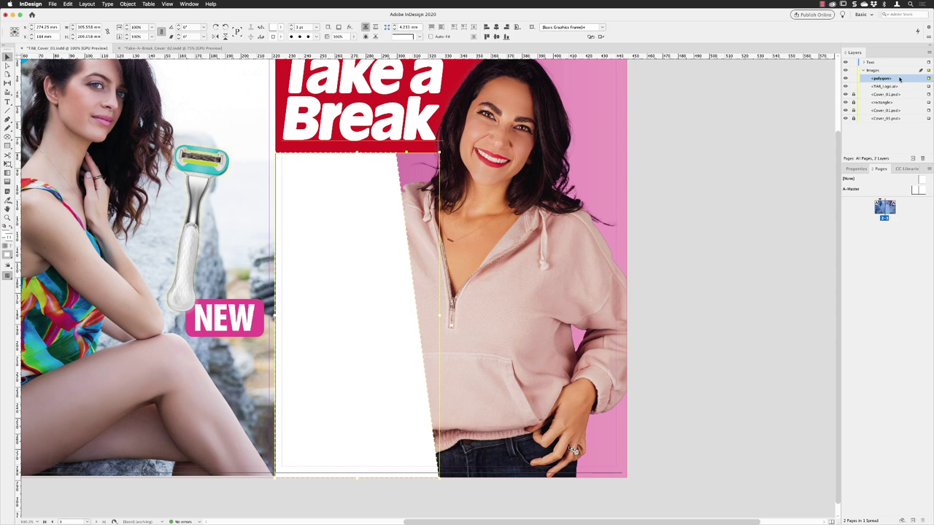
left_click_drag(901, 81, 901, 104)
left_click_drag(901, 105, 901, 105)
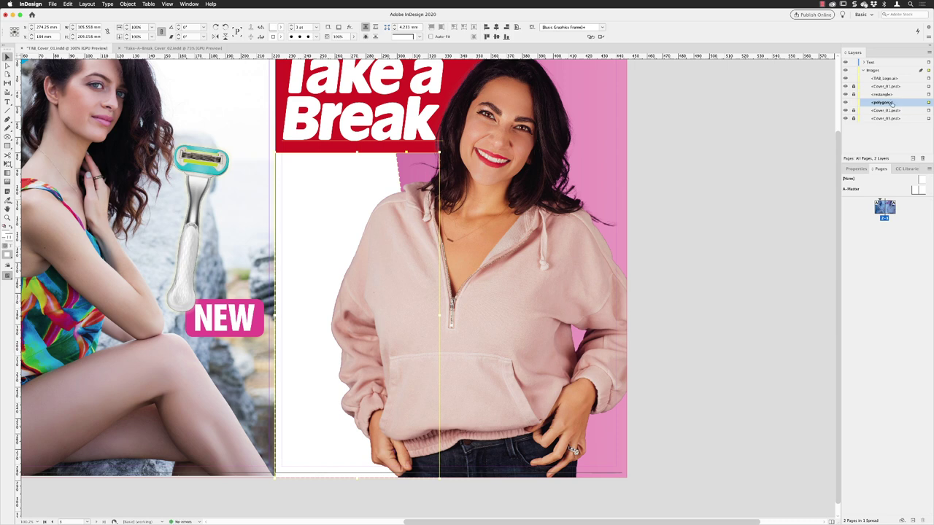
key("super+shift+bracketright")
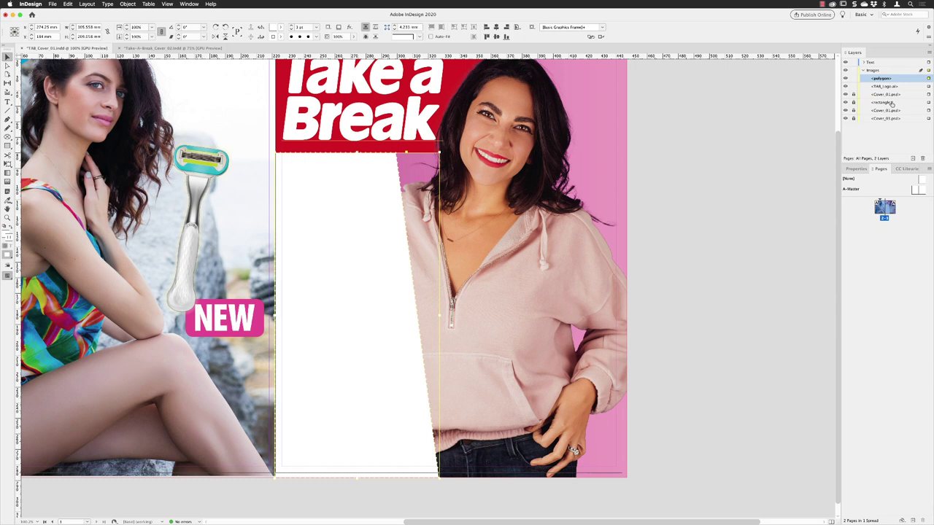
left_click(863, 70)
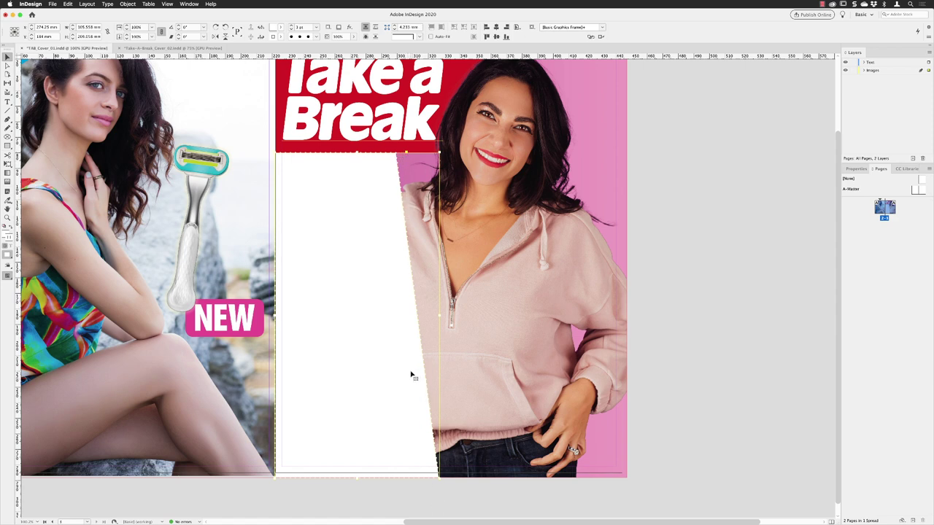
Step: Deselect, switch to Preview screen mode, and pan across the spread to view the cover
left_click(697, 235)
key("w")
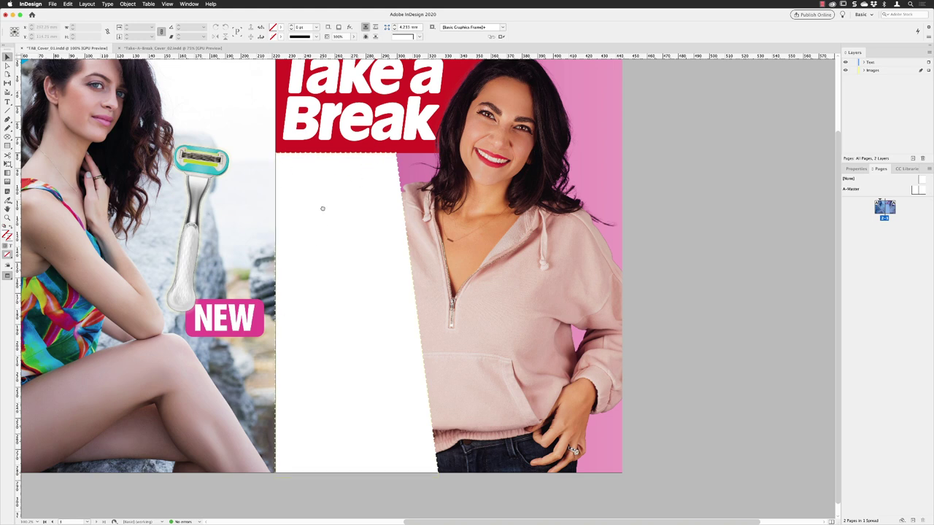
left_click_drag(327, 209, 496, 250)
Step: Return to Normal view and bring the left-page razor advert photo to the front, then deselect
key("w")
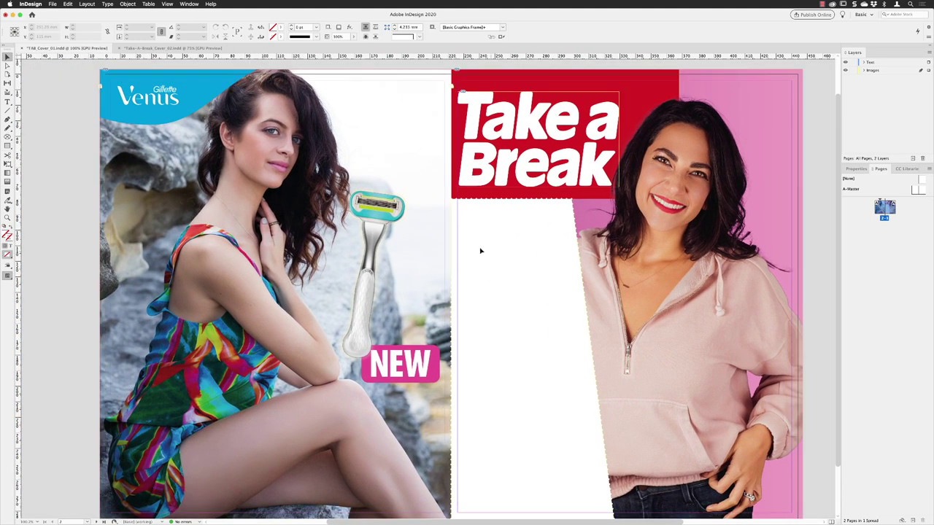
left_click(102, 88)
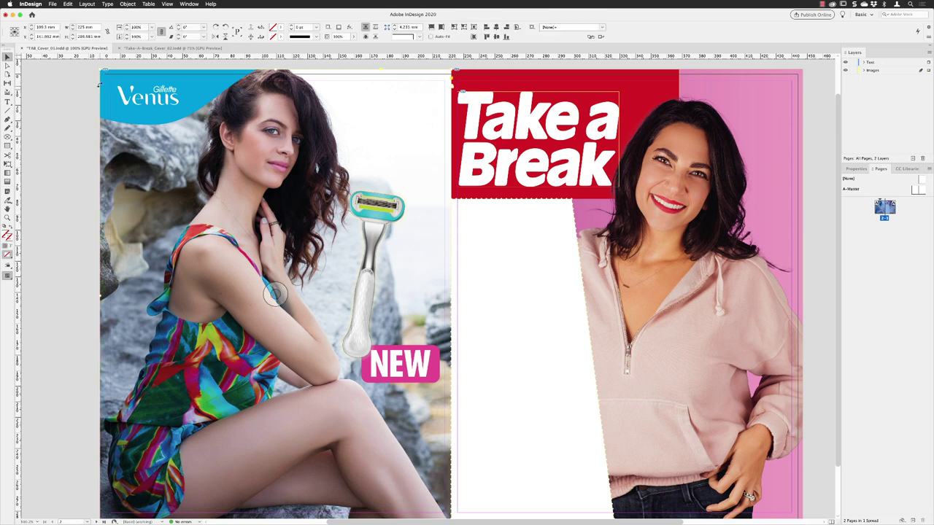
left_click(127, 4)
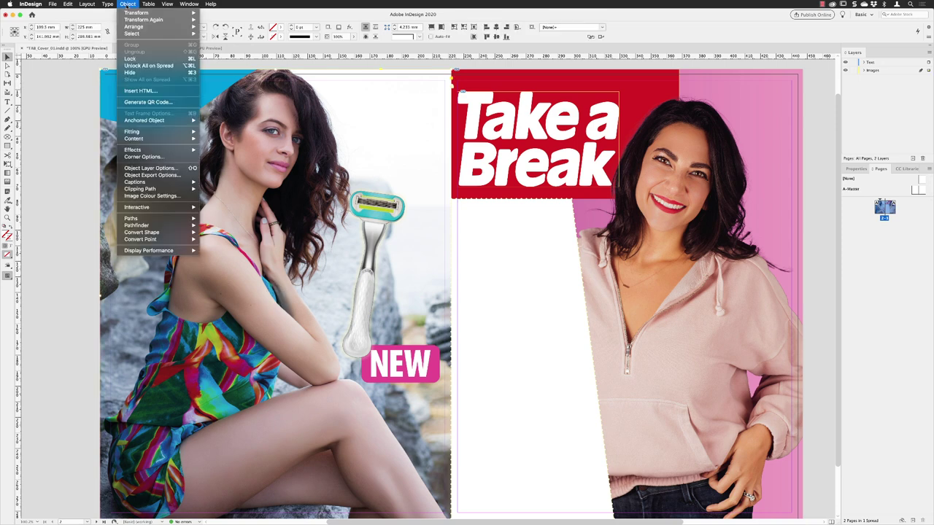
mouse_move(168, 26)
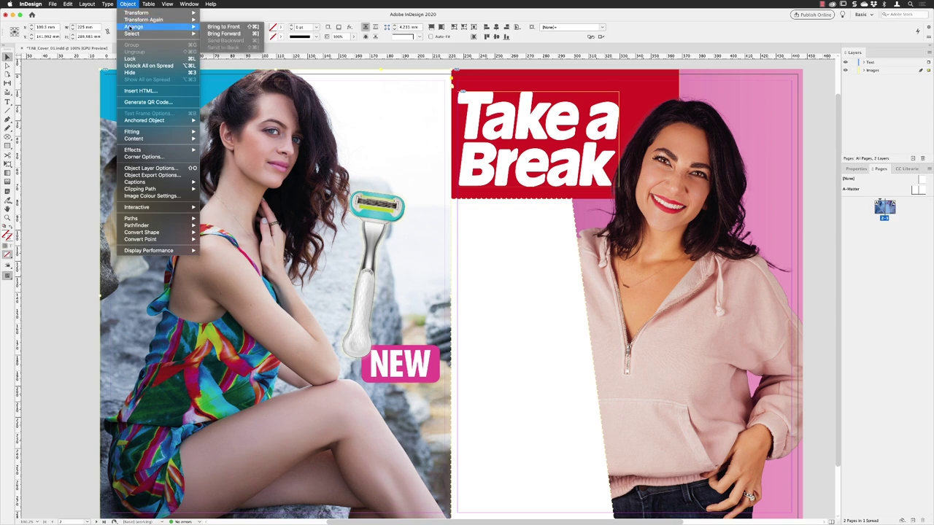
left_click(235, 28)
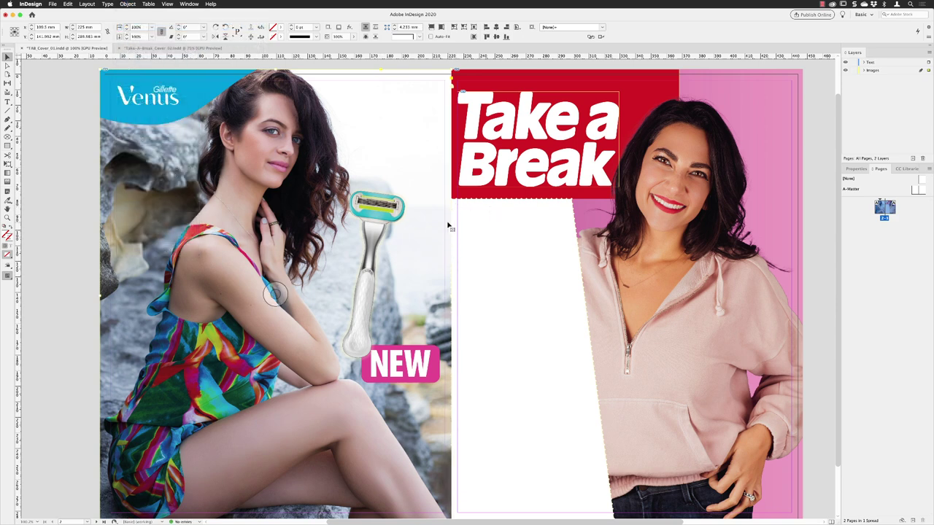
left_click(128, 4)
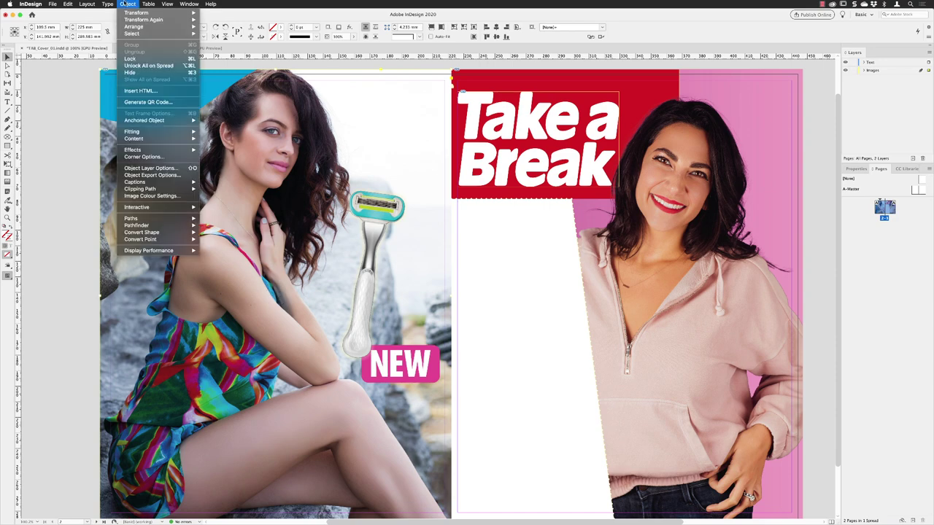
left_click(81, 115)
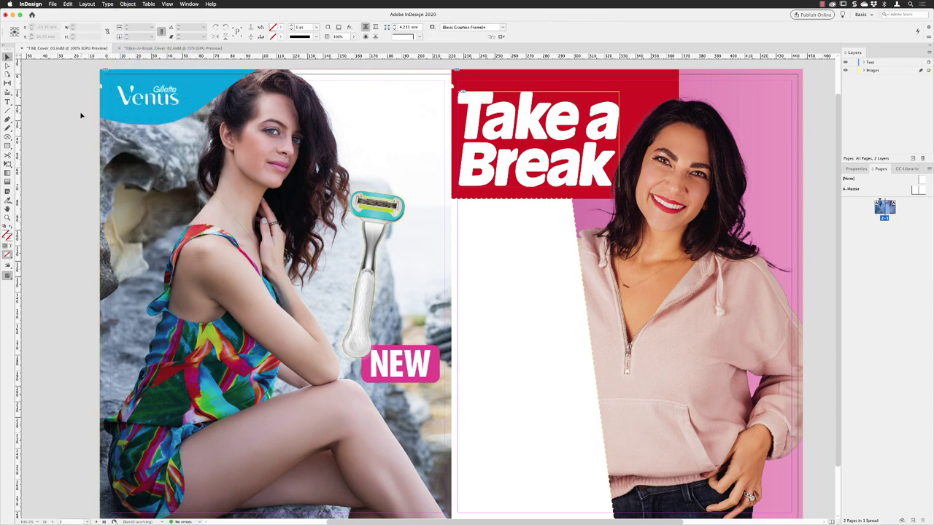
Step: Zoom in step by step on the dotted bottom edge of the red Take a Break box
scroll(396, 191, "right", 5)
scroll(395, 191, "down", 2)
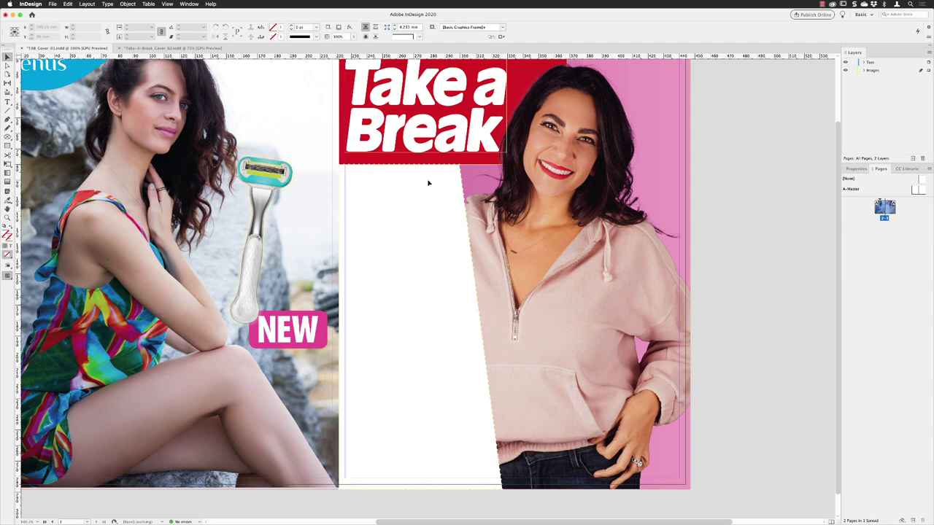
left_click(7, 216)
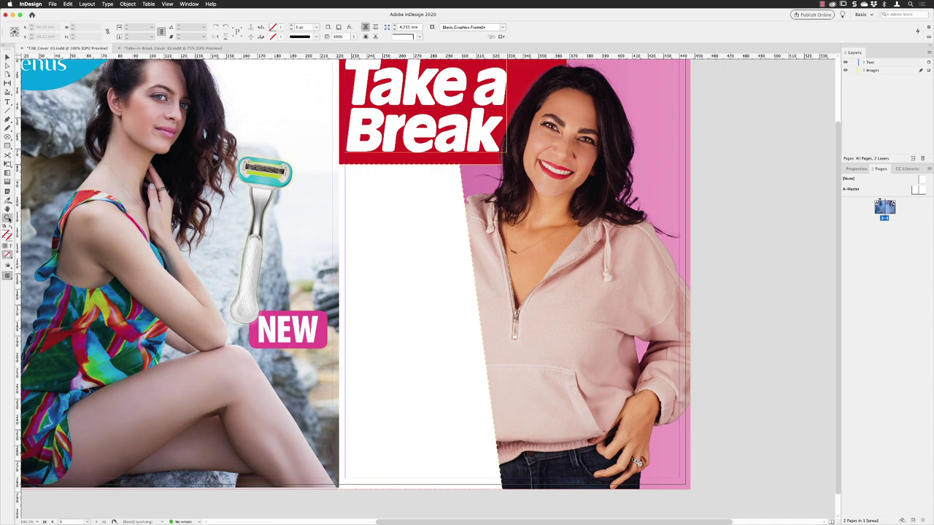
left_click(394, 149)
left_click(438, 290)
left_click(436, 286)
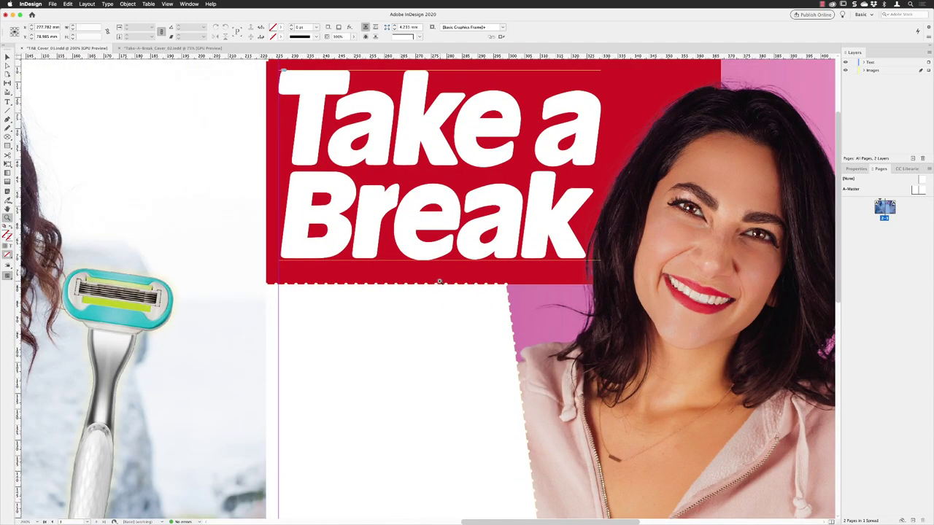
left_click(429, 273)
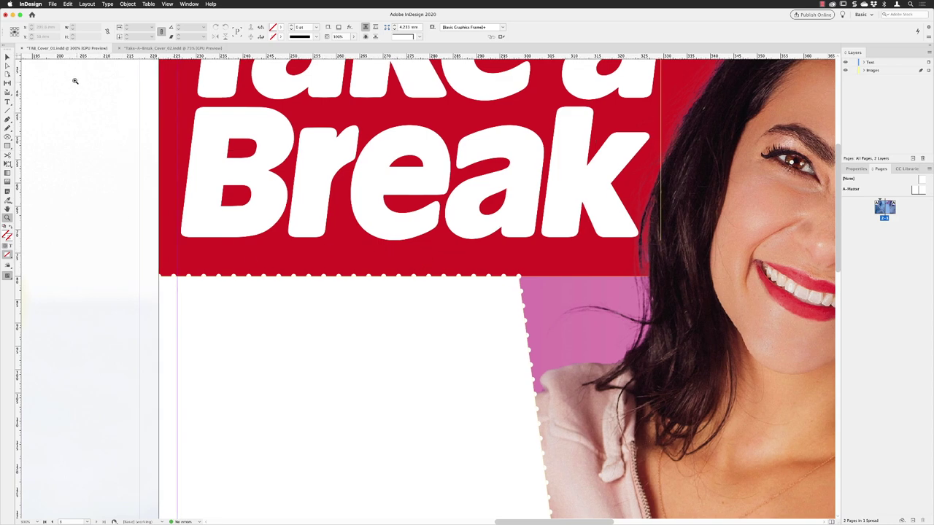
left_click(8, 57)
left_click(8, 146)
Step: Draw a 78.7 × 22.1 mm rectangle over the lower half of Break and fill it TAB Red
left_click_drag(159, 173, 525, 276)
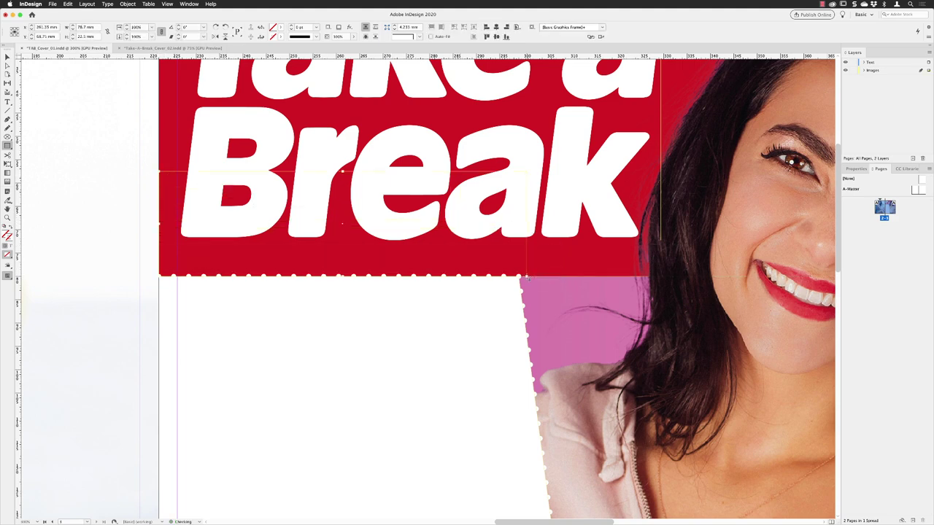
left_click(280, 27)
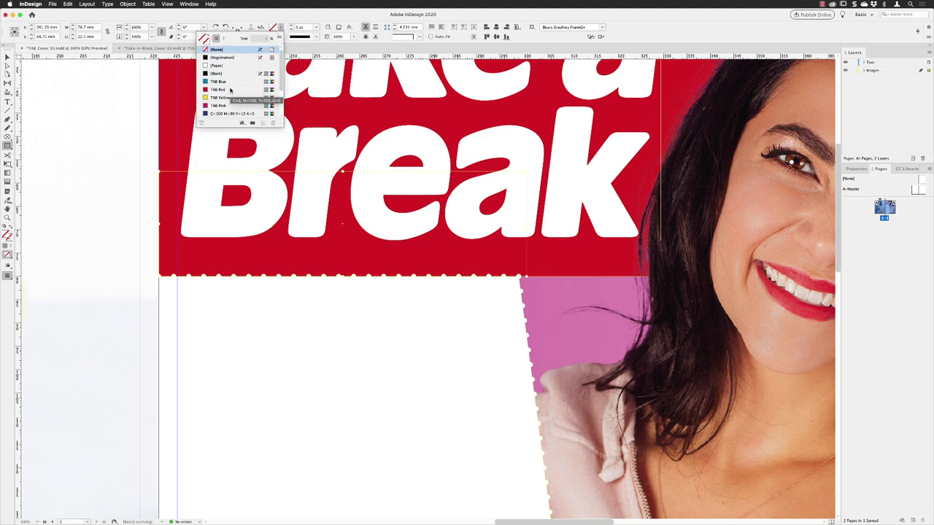
left_click(229, 90)
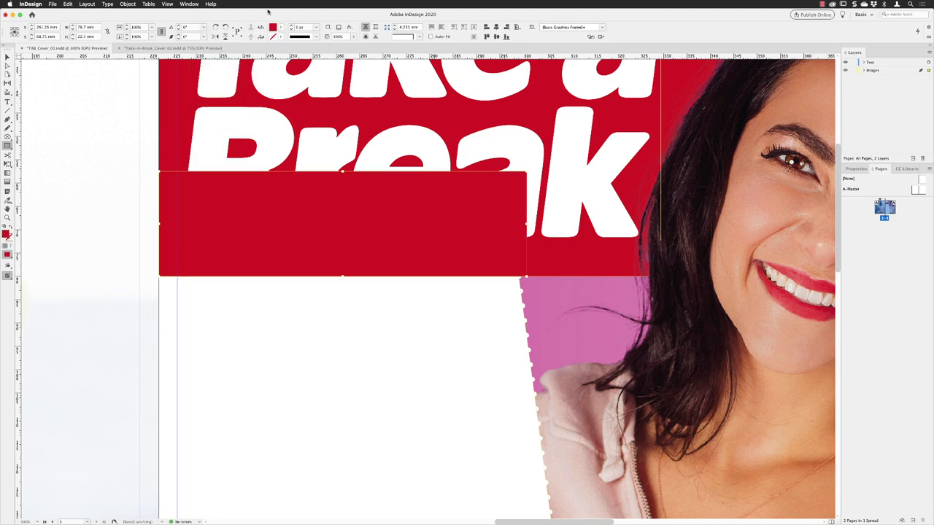
key("v")
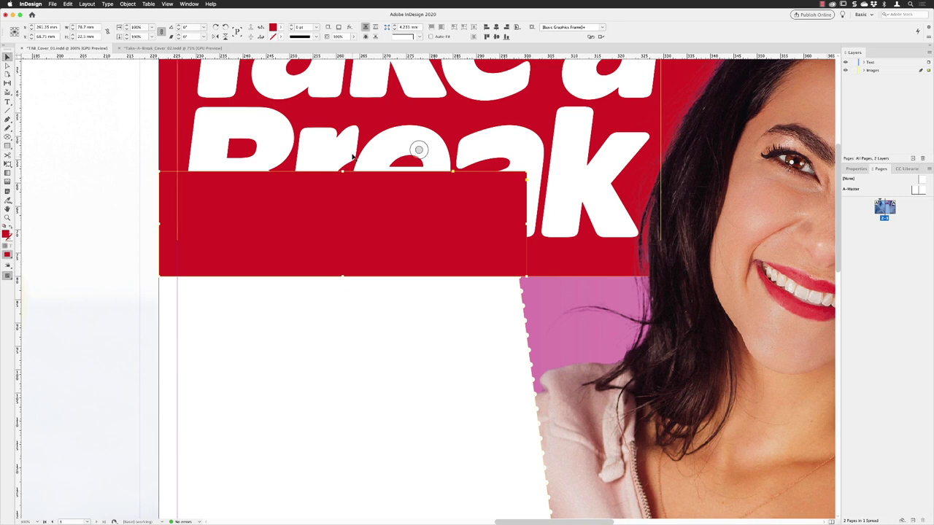
left_click(388, 147)
Step: Bring the Break text frame to the front, above the red rectangle
left_click(127, 4)
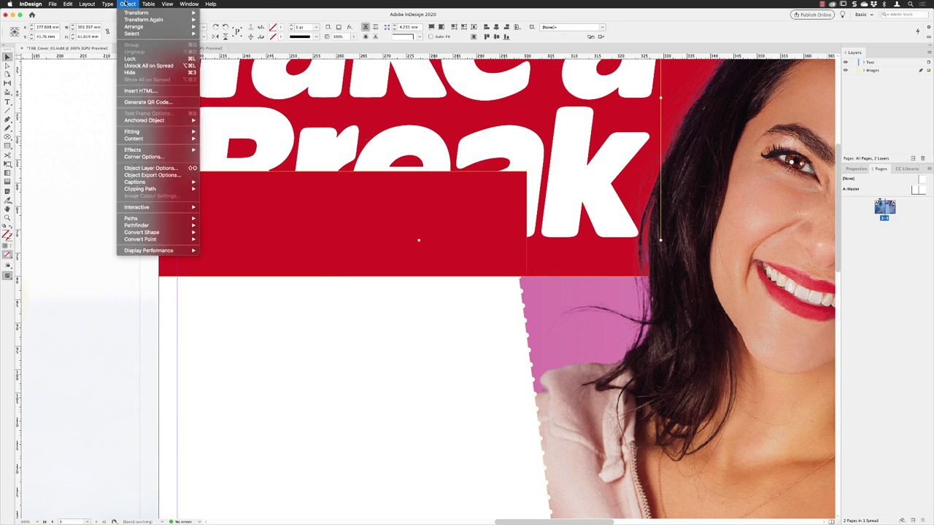
mouse_move(136, 26)
left_click(222, 27)
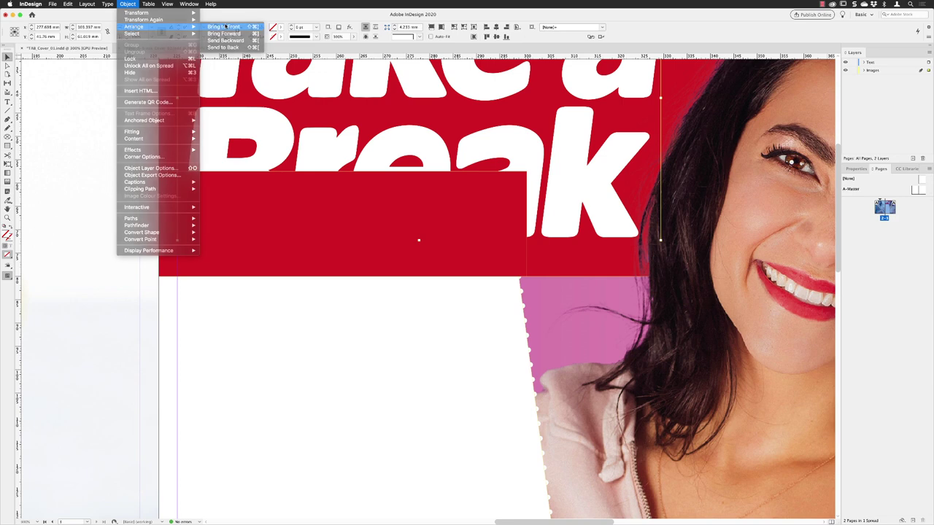
left_click(134, 251)
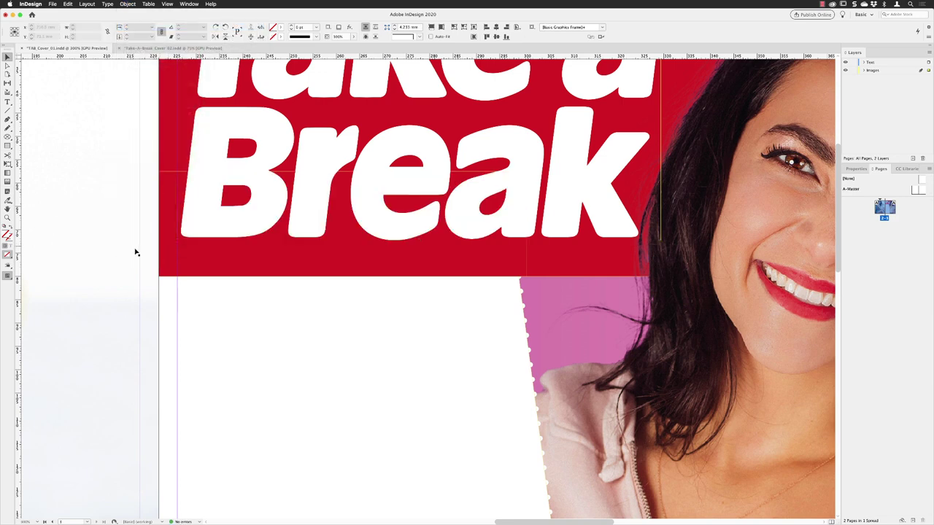
Step: Shrink the TAB Red rectangle to a thin 78.7 × 2.731 mm strip along the bottom edge
left_click(442, 261)
left_click_drag(343, 173, 344, 257)
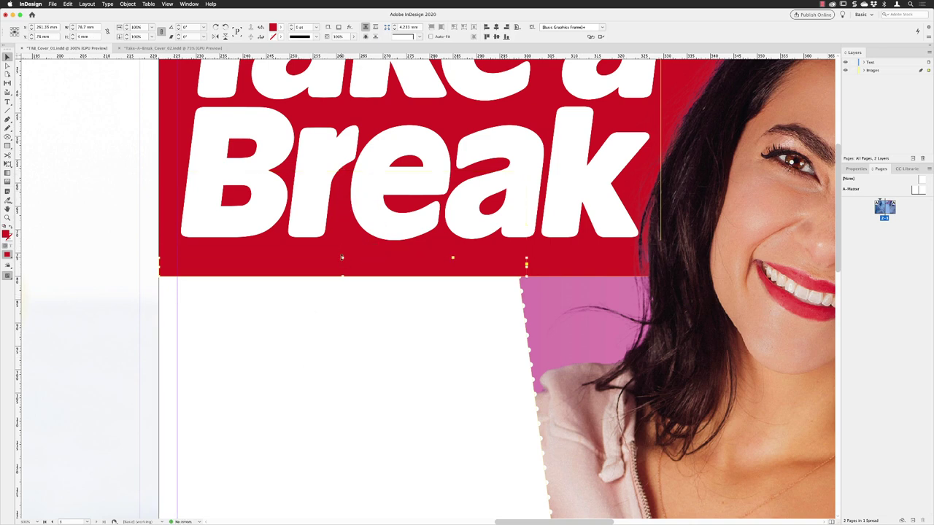
left_click_drag(341, 257, 342, 240)
key("super+minus")
key("super+minus")
Step: Scroll the spread down and right to bring the white angled panel into view
scroll(488, 352, "down", 4)
scroll(488, 352, "right", 3)
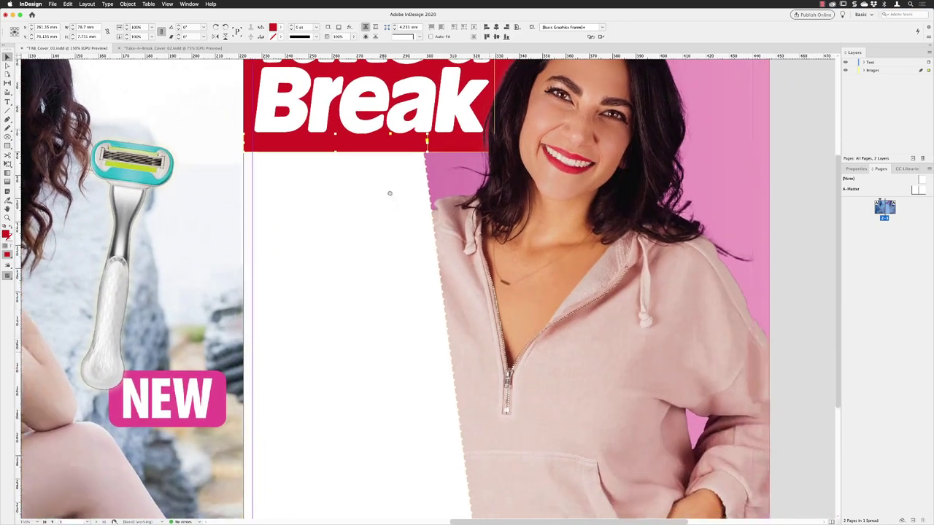
scroll(389, 193, "down", 2)
scroll(390, 193, "right", 1)
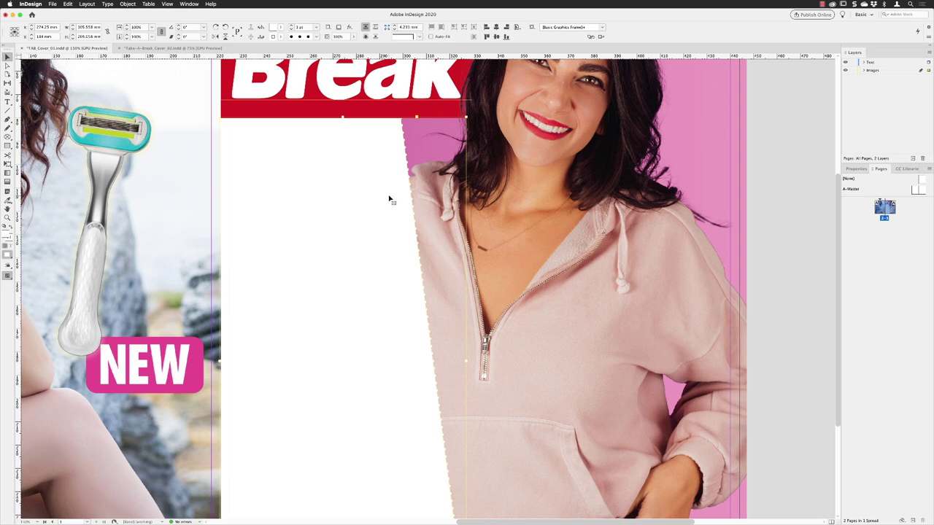
Step: Add a drop shadow to the white panel with 50% opacity and 3 mm distance
left_click(349, 27)
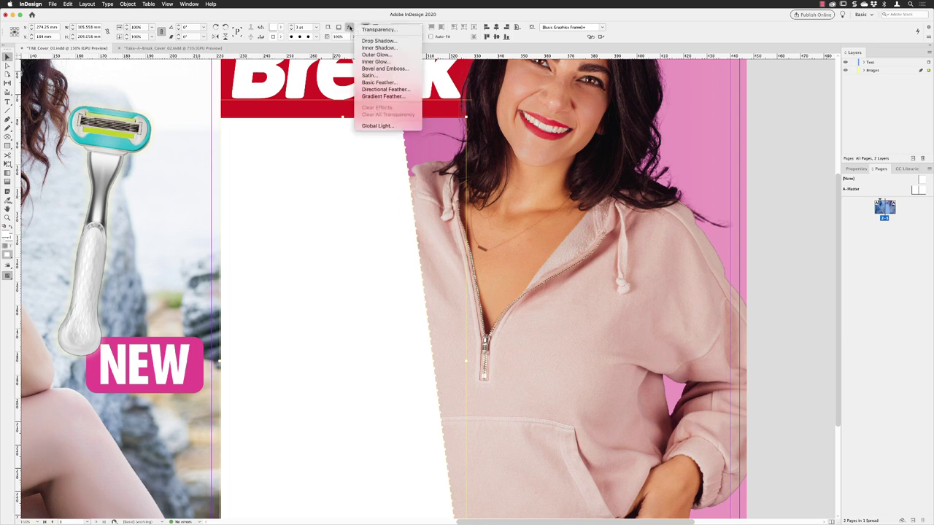
left_click(375, 41)
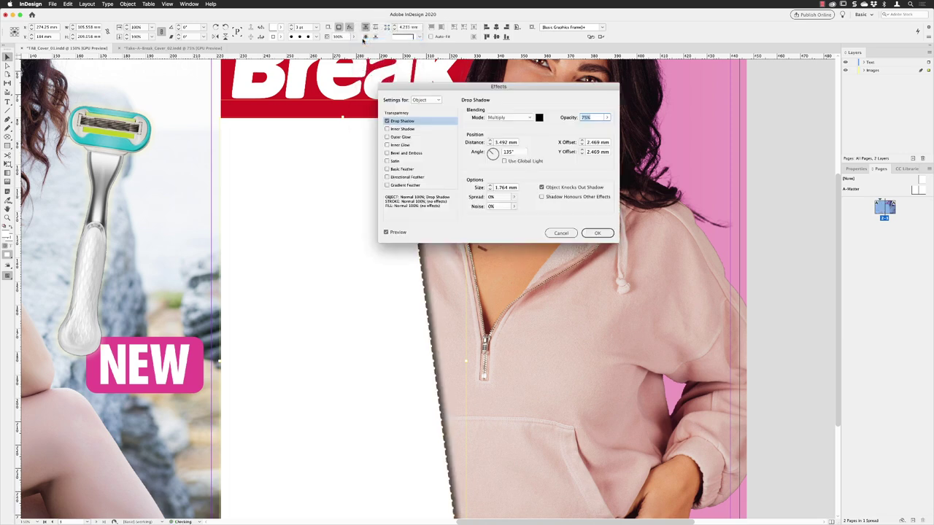
left_click_drag(450, 89, 564, 90)
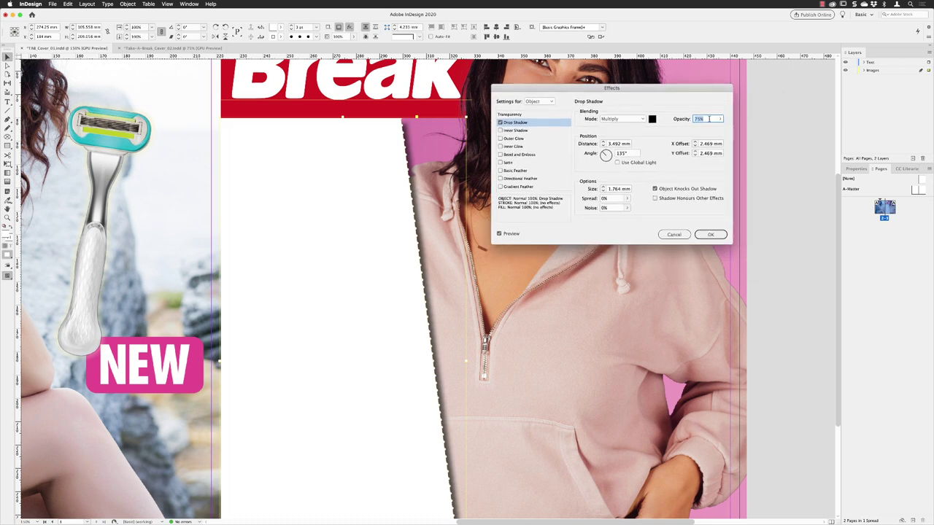
type("50")
left_click(603, 145)
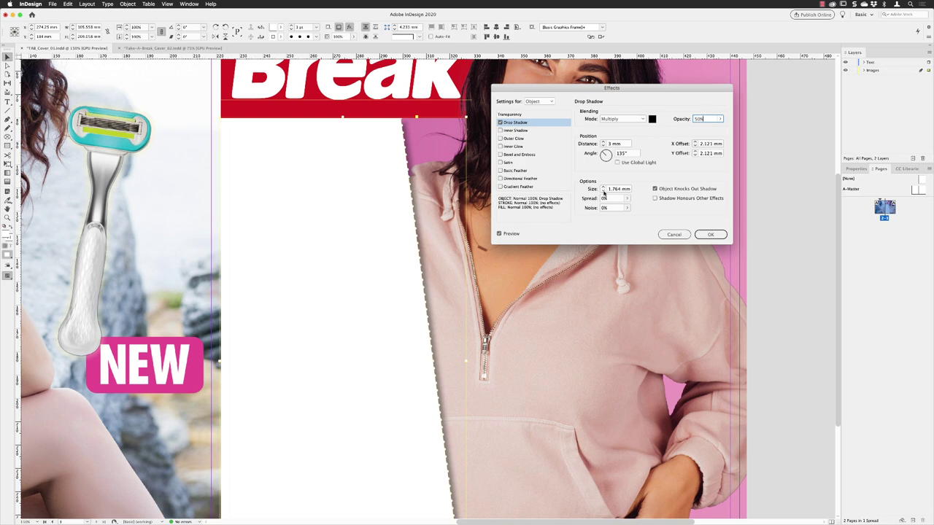
Step: Set the shadow size to 3 mm, lower opacity to 40%, and confirm the effect
left_click(603, 191)
left_click(603, 187)
left_click(603, 188)
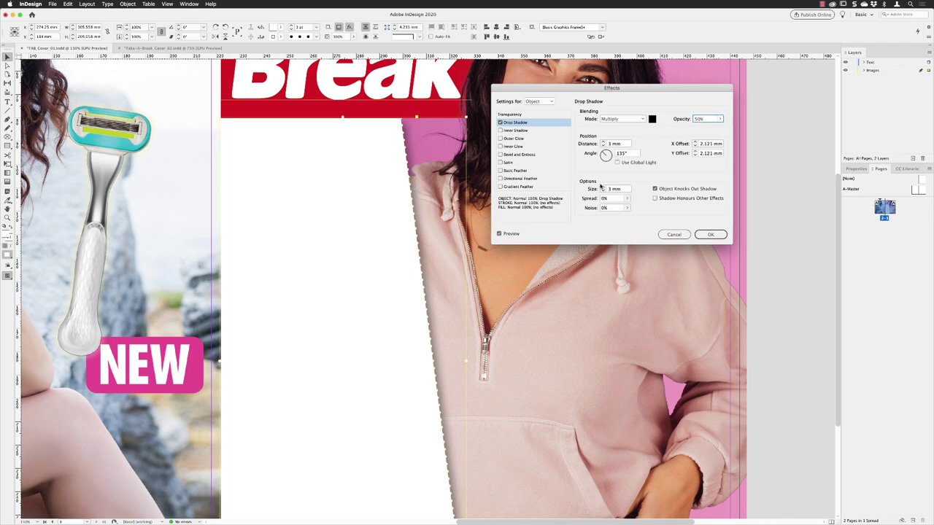
double_click(695, 119)
type("40")
key("Tab")
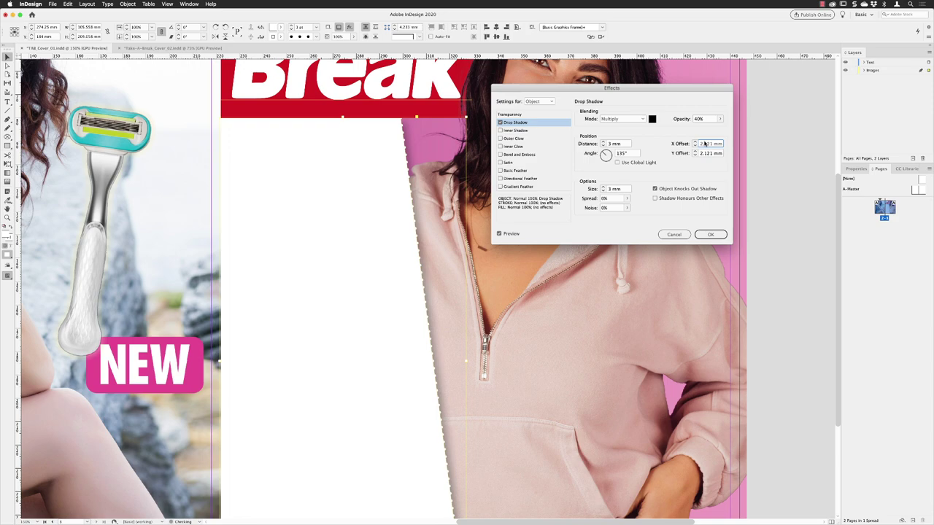
left_click(710, 234)
Step: Expand the Images layer and lock TAB_Logo.ai, <rectangle> and <polygon>
key("super+minus")
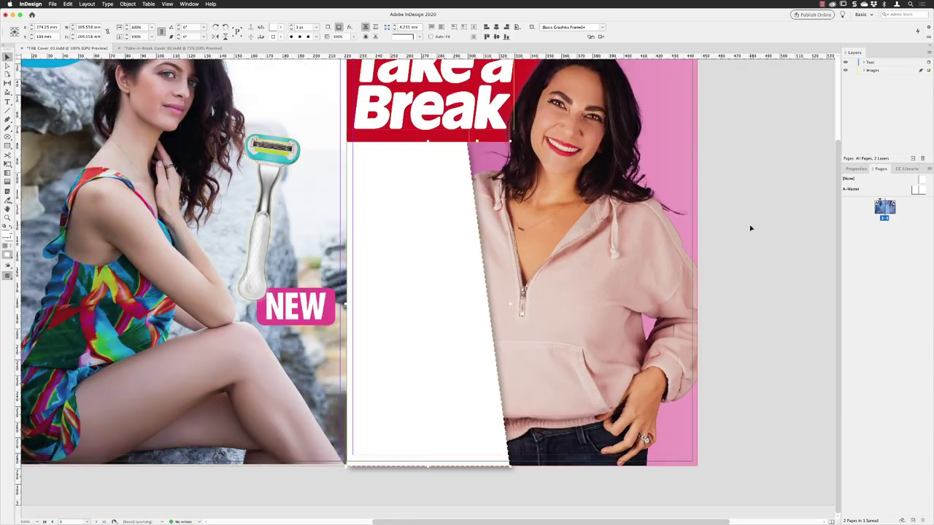
key("super+minus")
left_click_drag(749, 176, 717, 167)
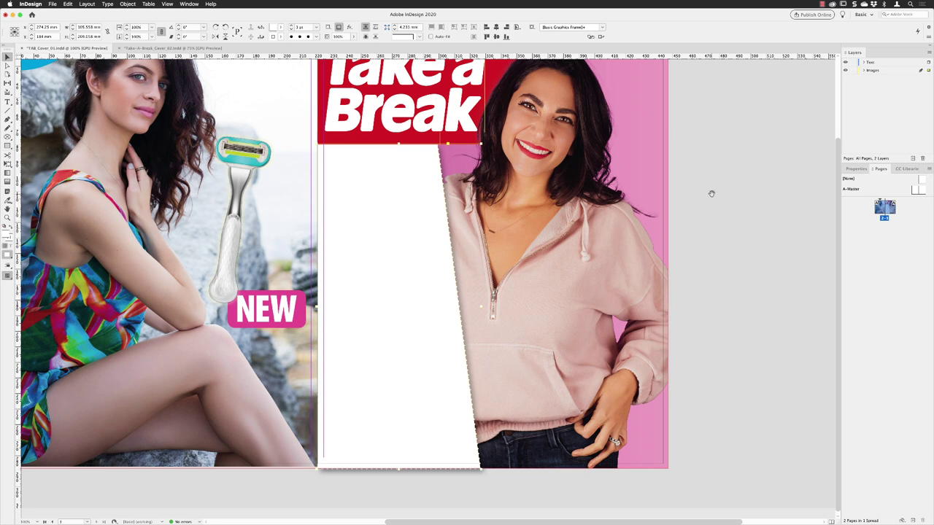
scroll(711, 194, "up", 2)
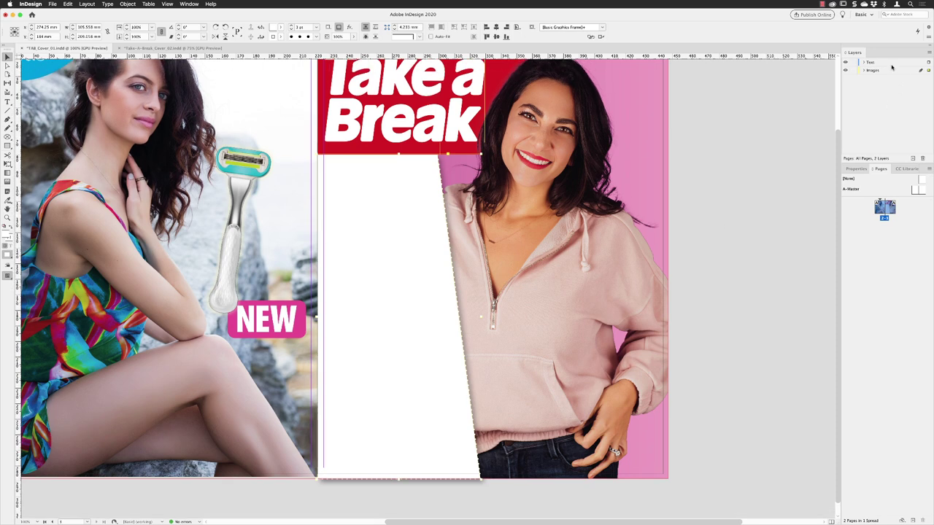
left_click(863, 70)
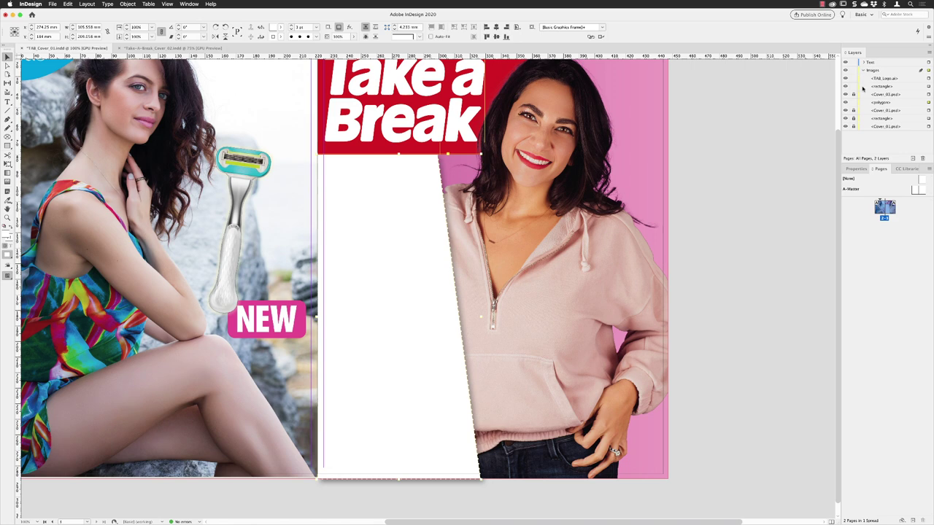
left_click(853, 78)
left_click(853, 87)
left_click(853, 102)
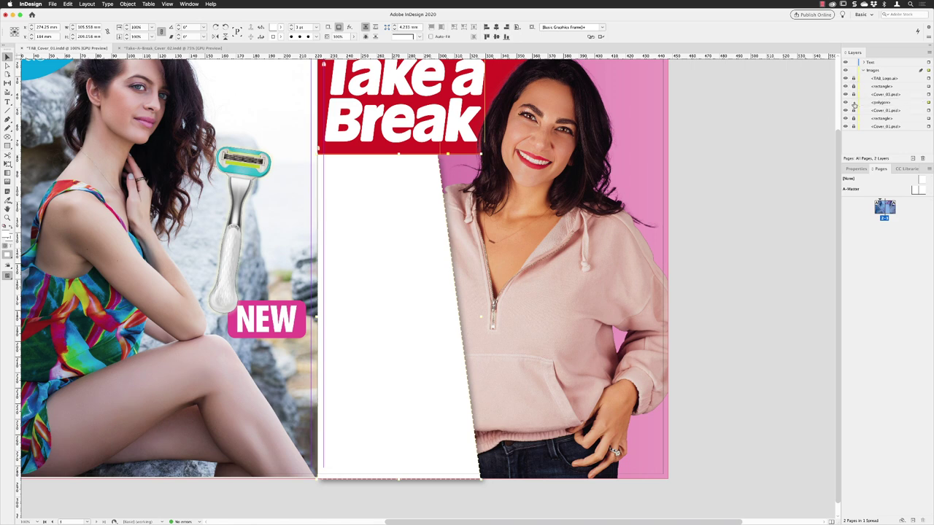